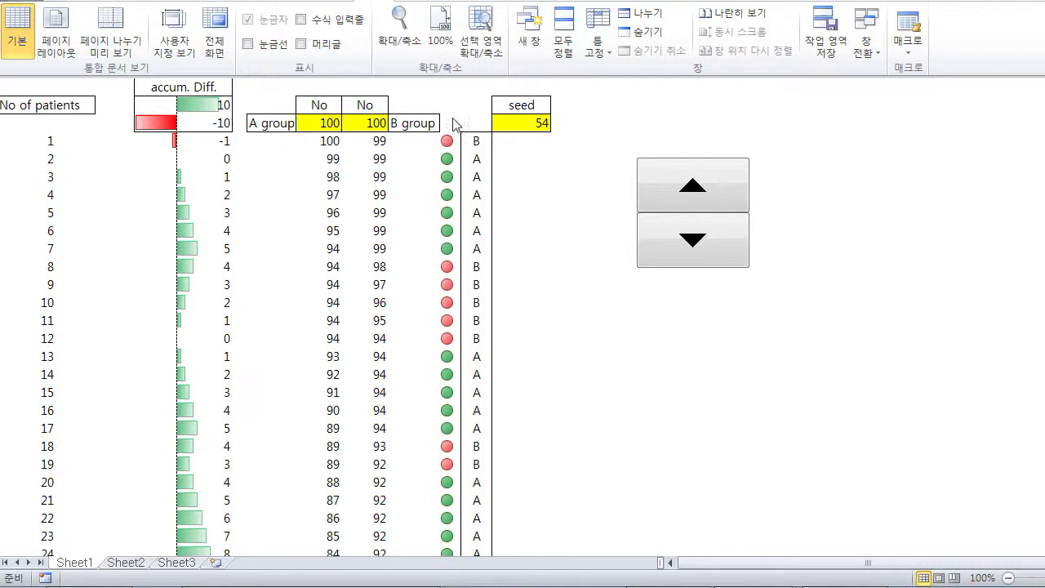
- Enter 100 as the number of patients for both the A group and the B group
left_click(334, 128)
left_click(372, 125)
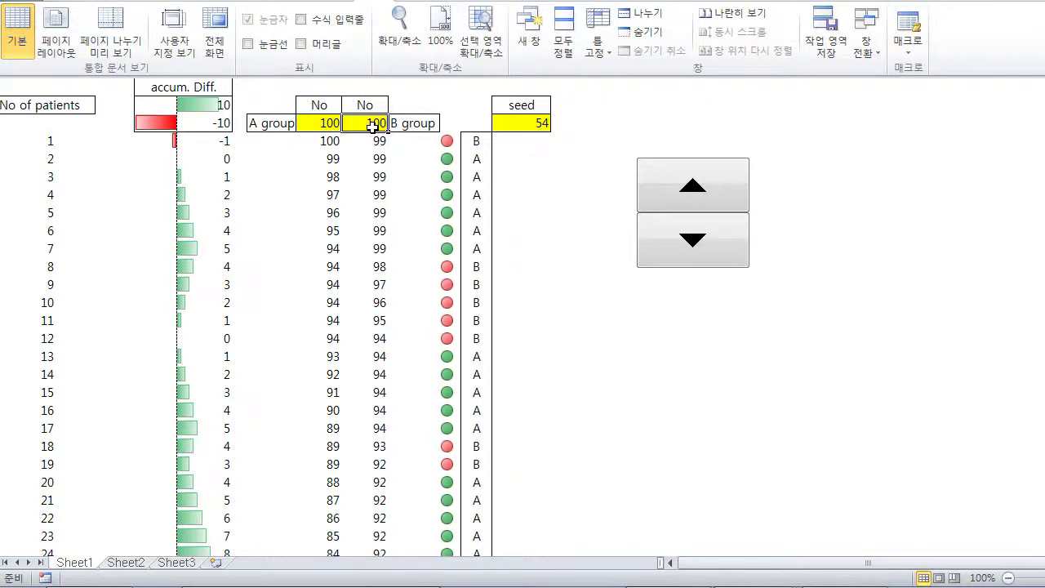
left_click(340, 129)
type("100")
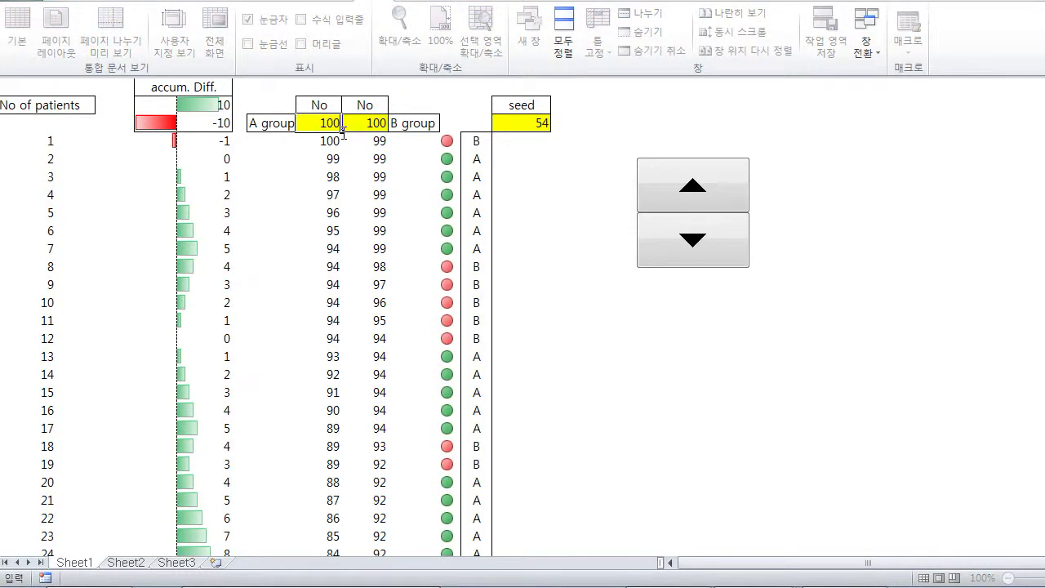
left_click(375, 129)
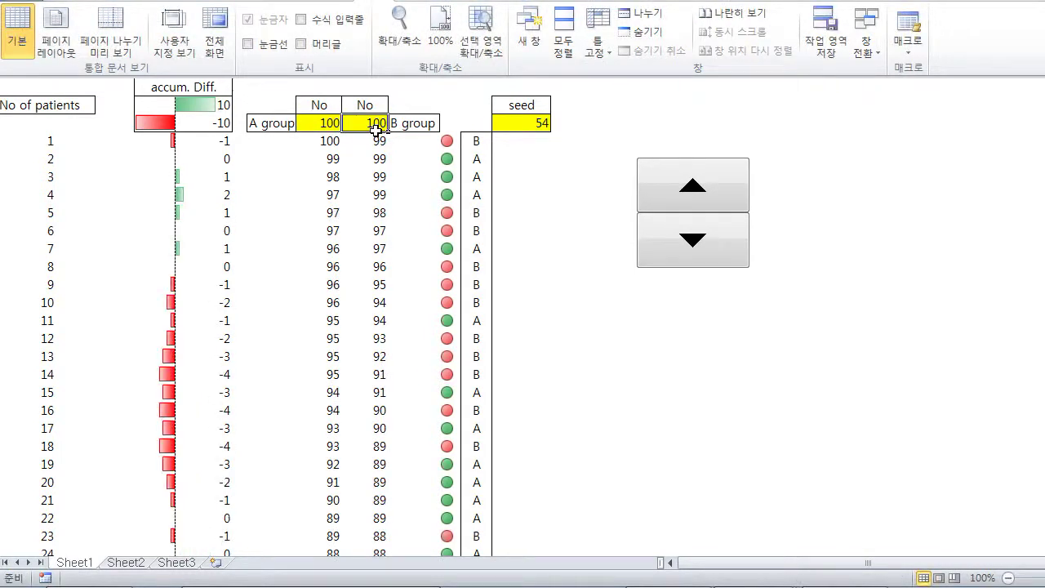
type("100")
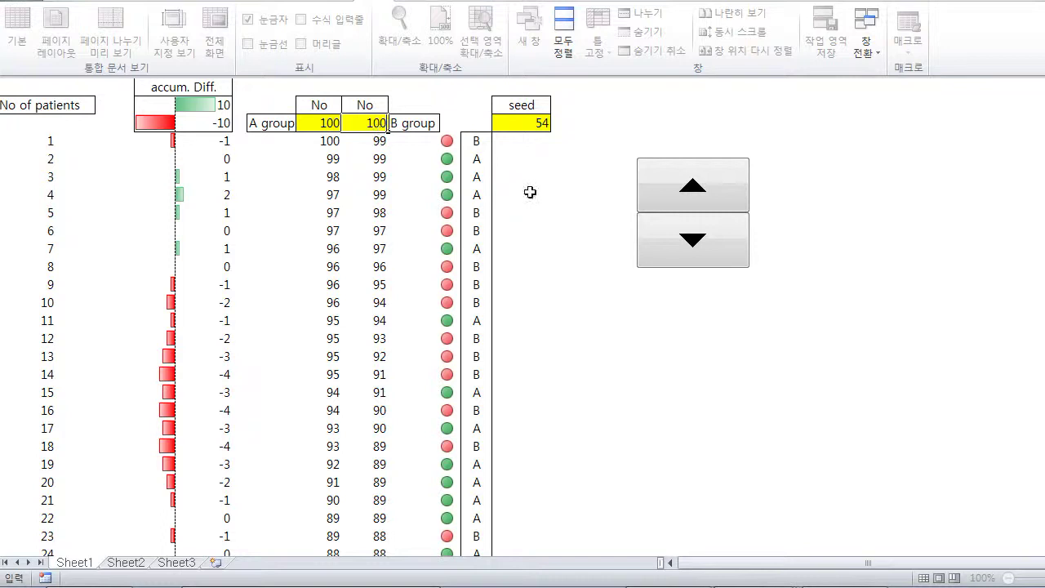
key("Return")
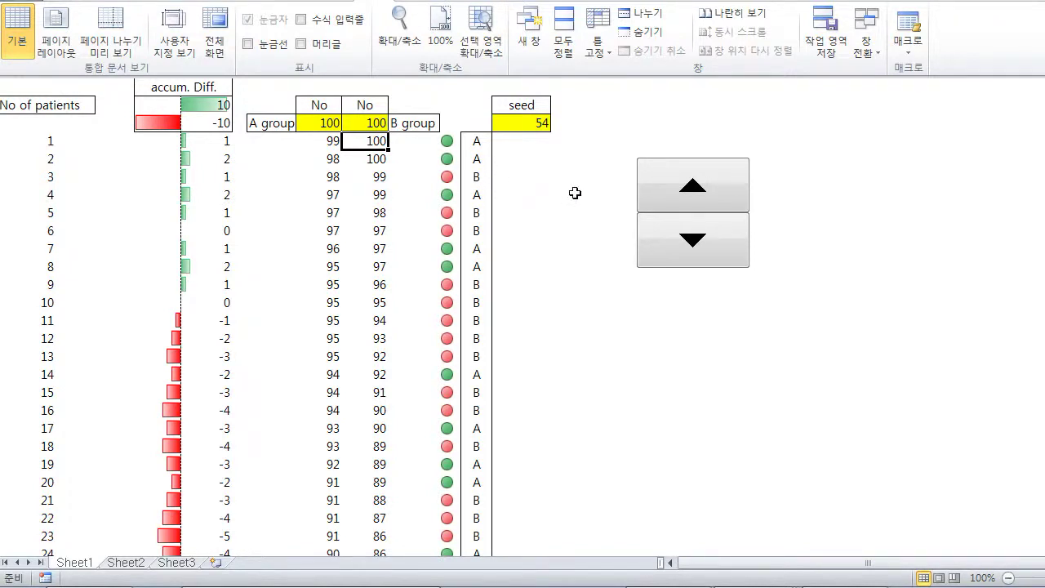
- Regenerate the group allocation by stepping the seed upward several times and back down to 60
left_click(689, 198)
left_click(689, 199)
left_click(688, 199)
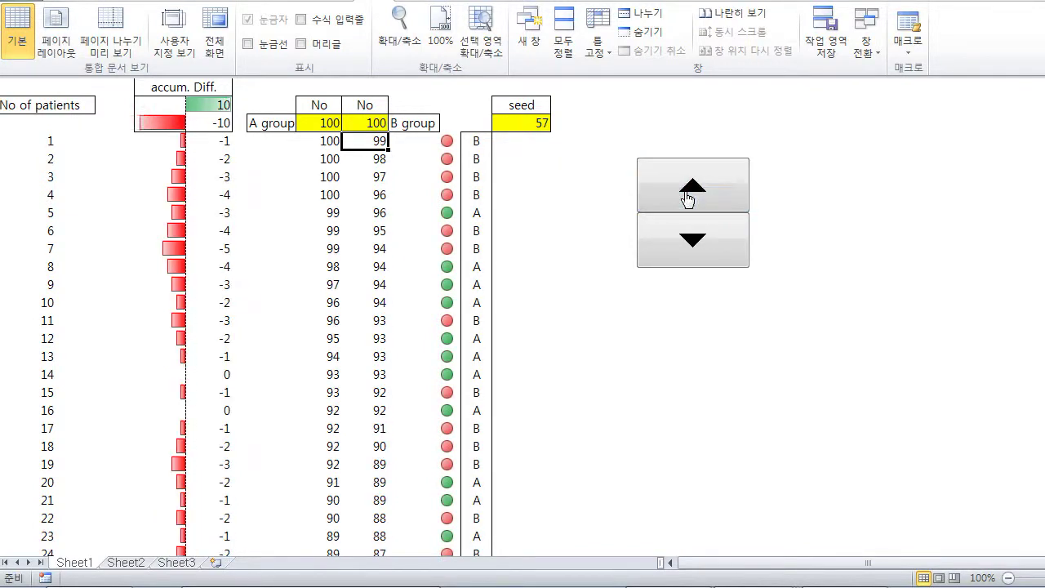
left_click(689, 198)
left_click(688, 199)
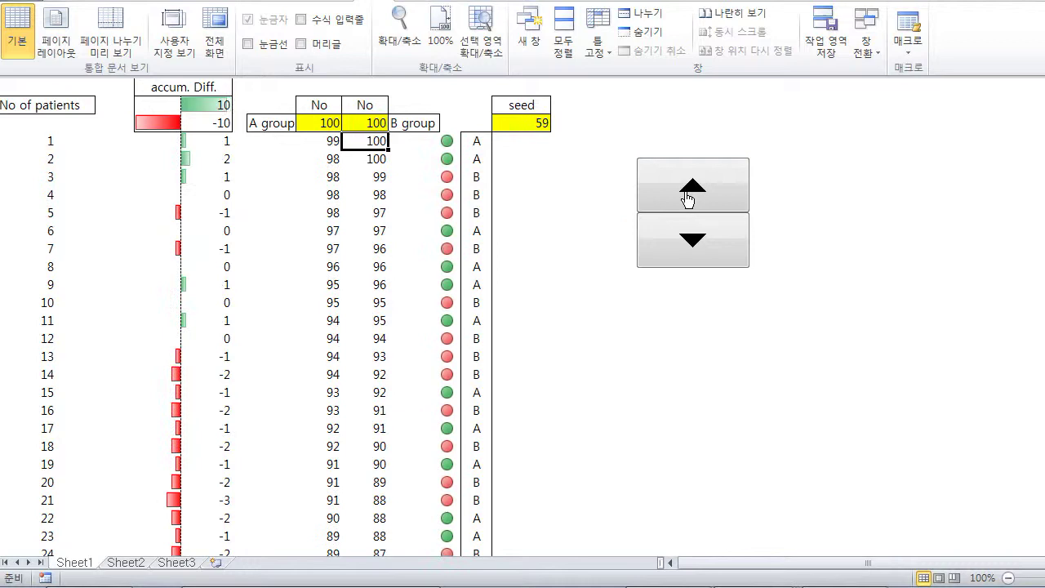
left_click(689, 199)
left_click(688, 199)
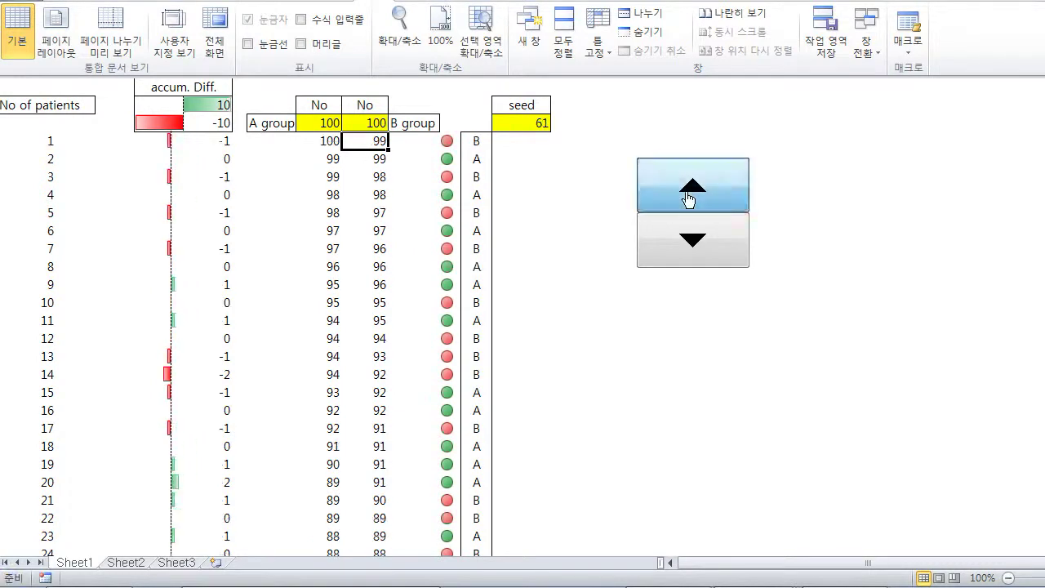
left_click(688, 198)
left_click(688, 234)
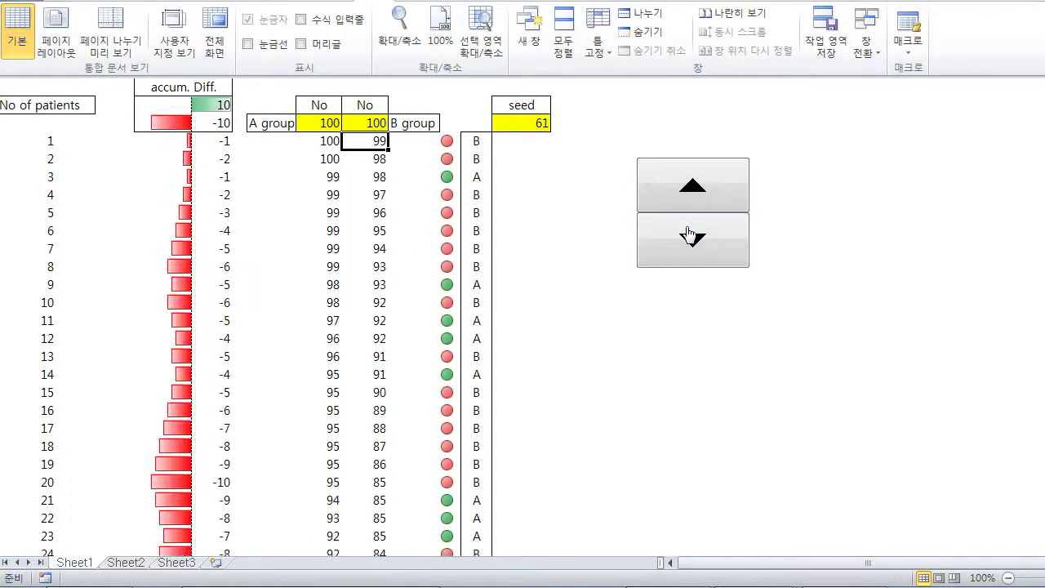
left_click(688, 233)
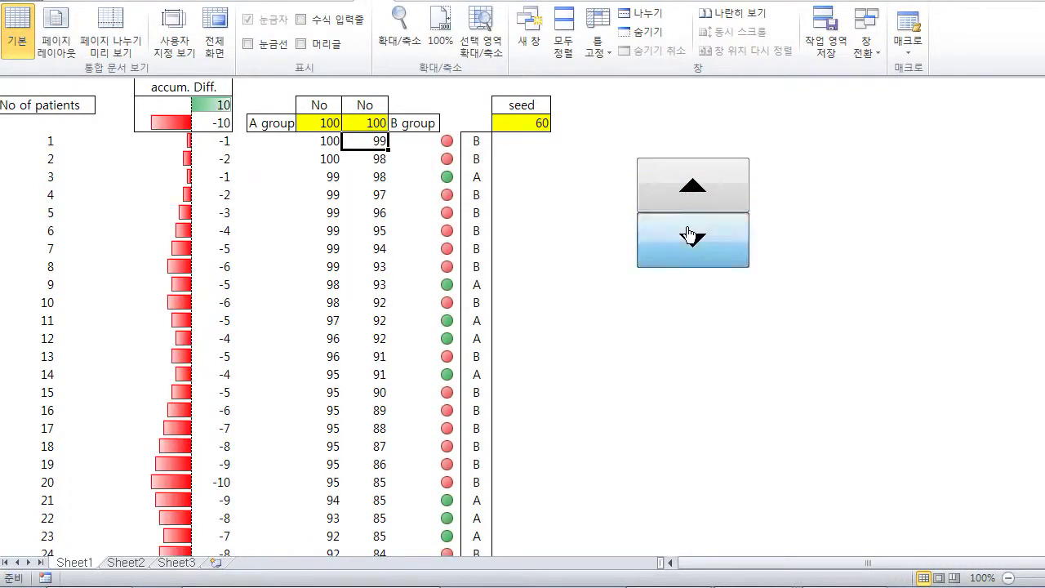
- Examine the A/B allocation and accumulated difference down to patient 200 and return to the start of the list
left_click(561, 284)
scroll(561, 283, "down", 20)
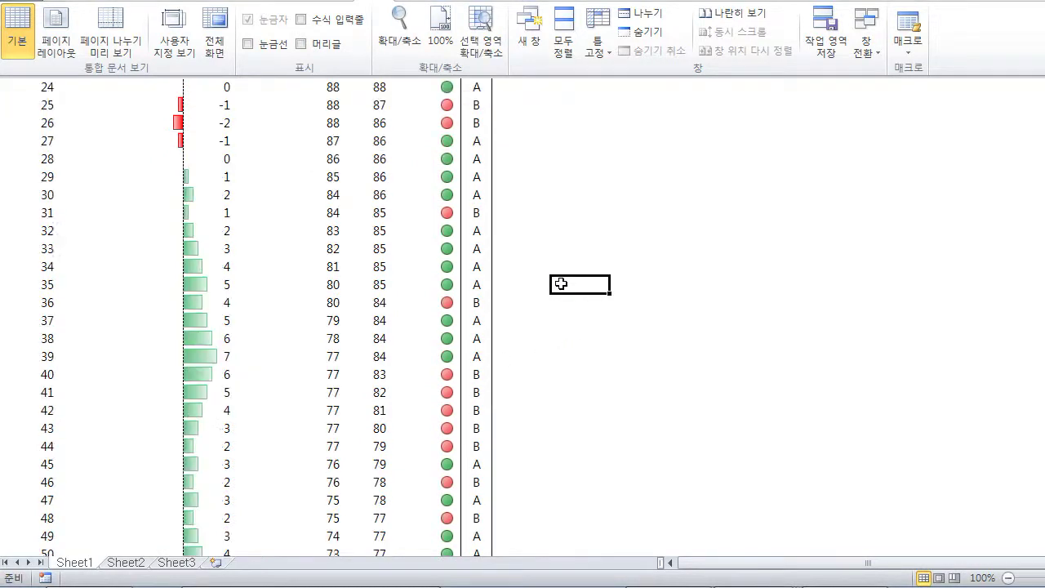
scroll(561, 283, "down", 20)
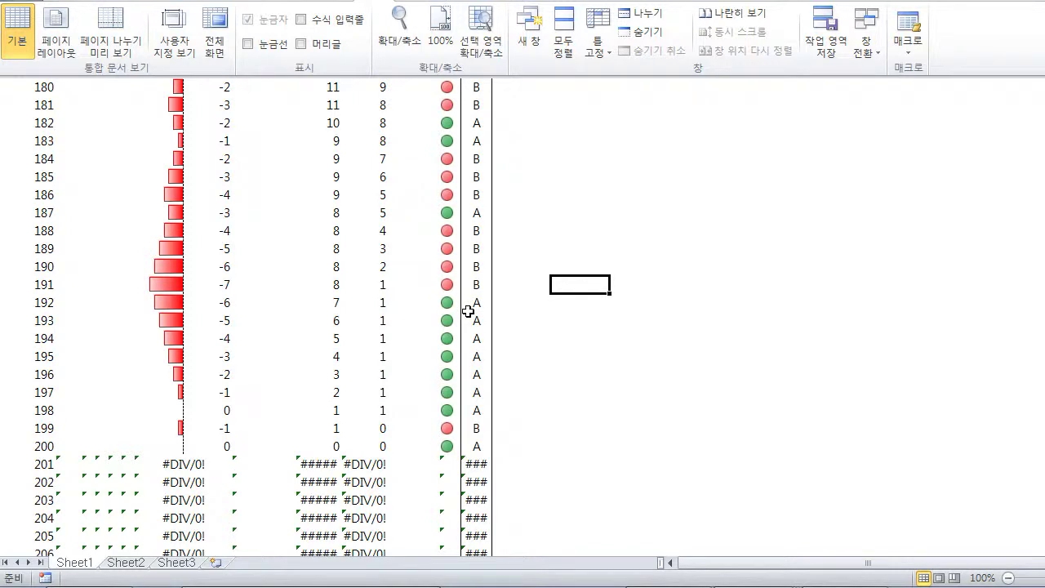
left_click(529, 323)
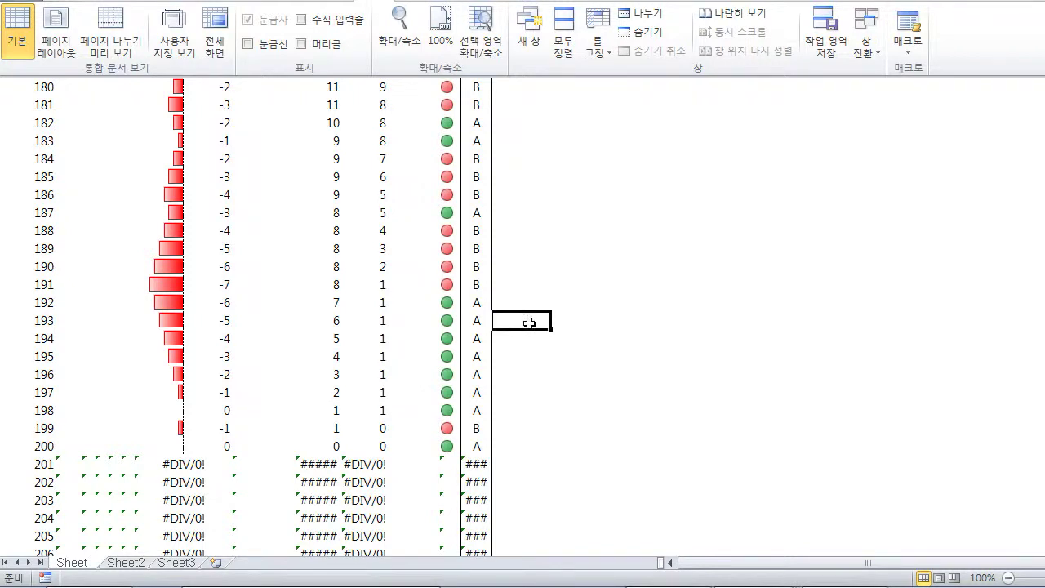
key("Page_Up")
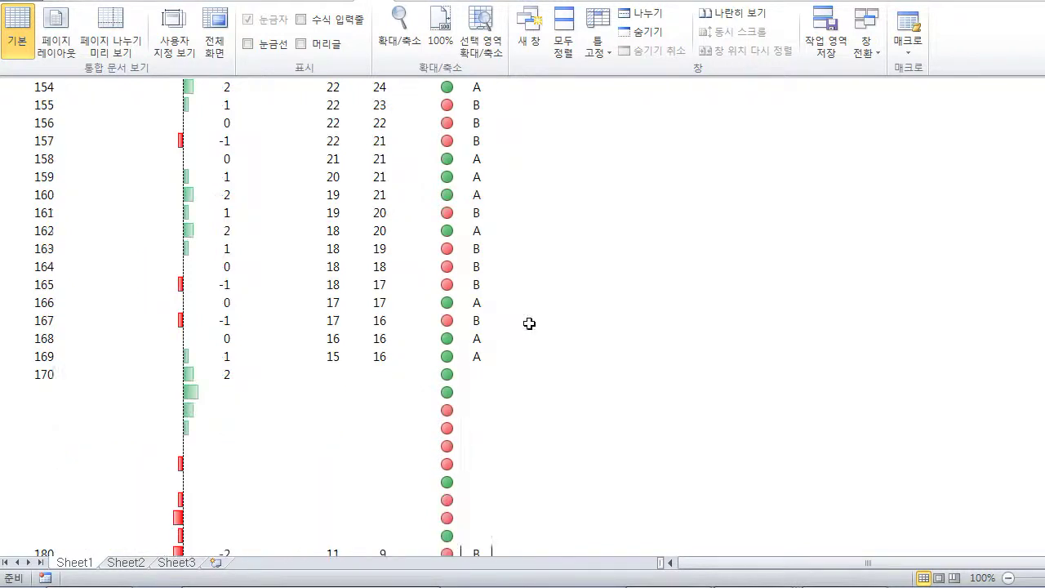
key("Page_Up")
key("Page_Up")
key("Page_Up")
key("Page_Up")
key("Page_Up")
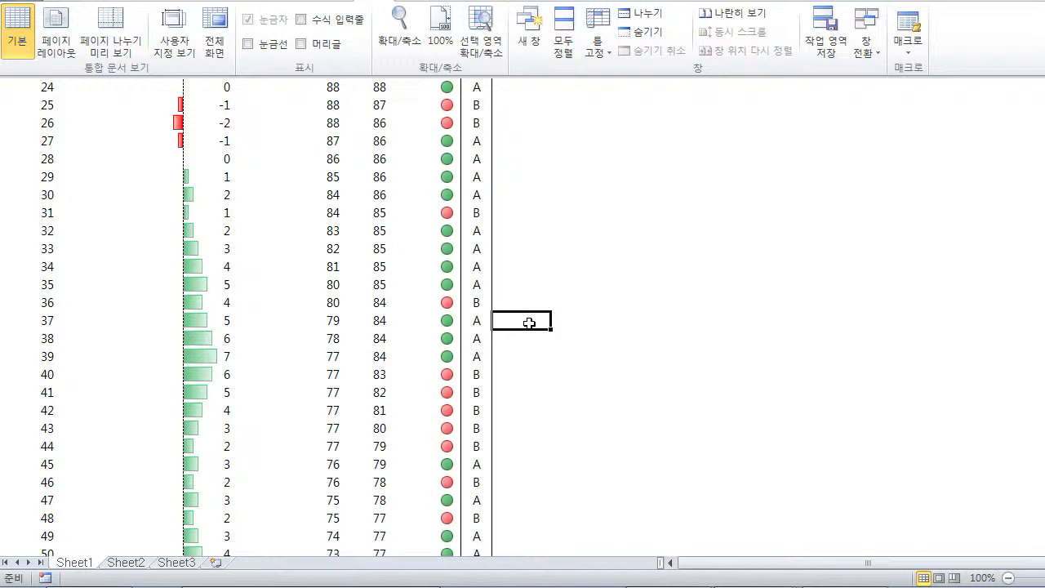
key("Page_Up")
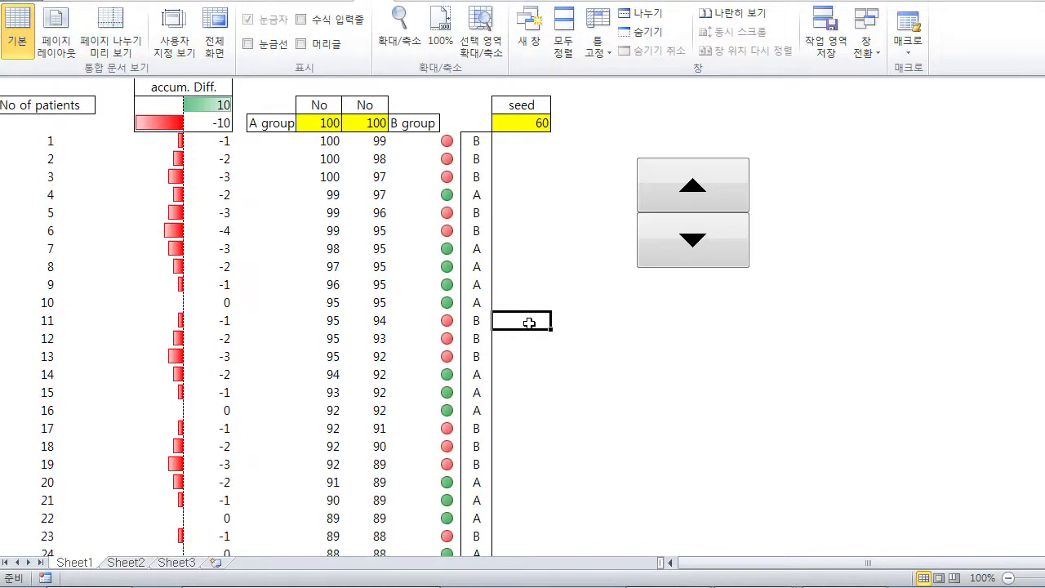
- Step the seed up one at a time to 67 to generate new allocations
left_click(687, 201)
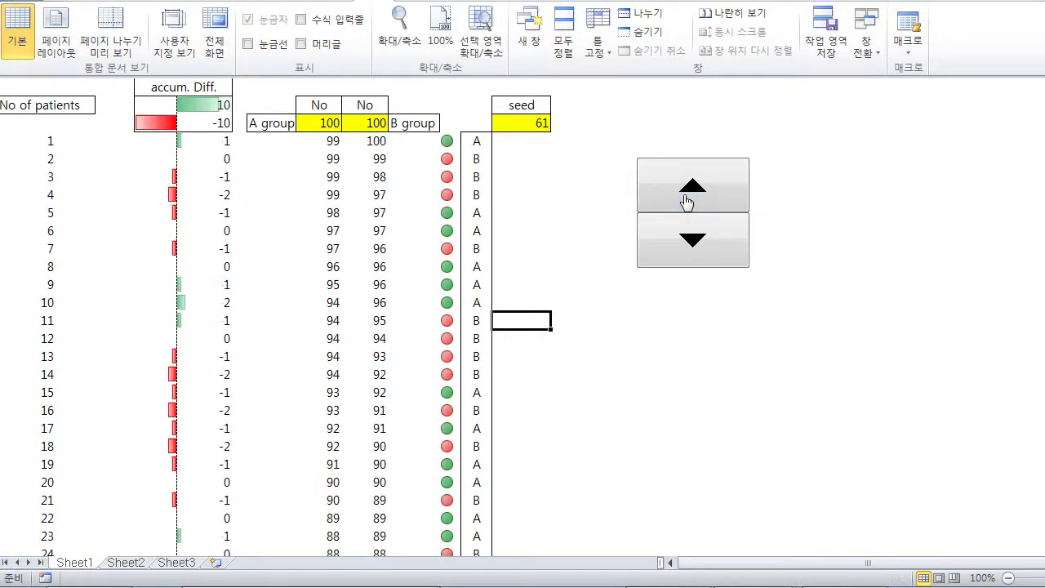
left_click(687, 201)
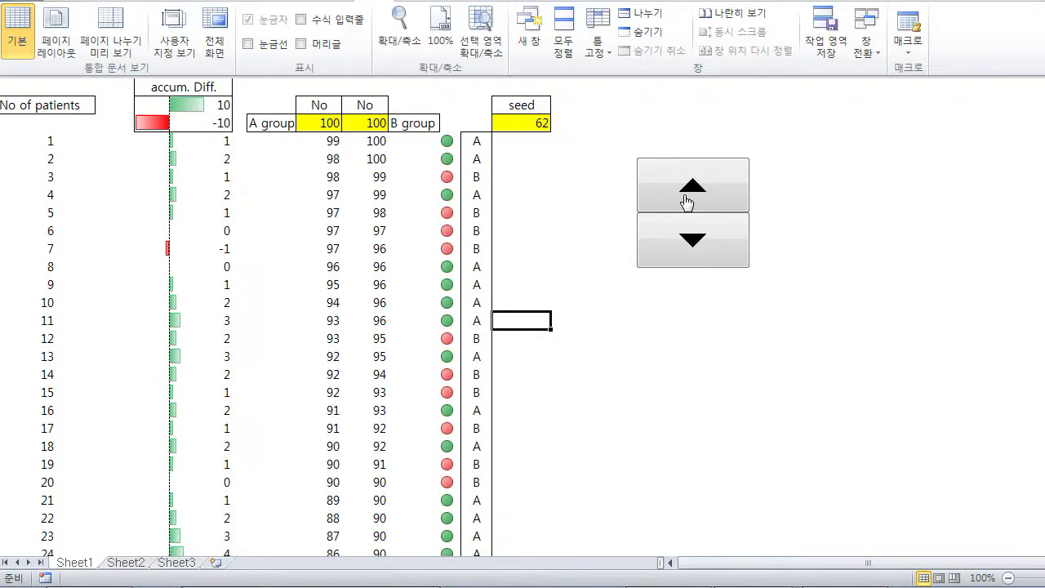
left_click(687, 202)
left_click(687, 201)
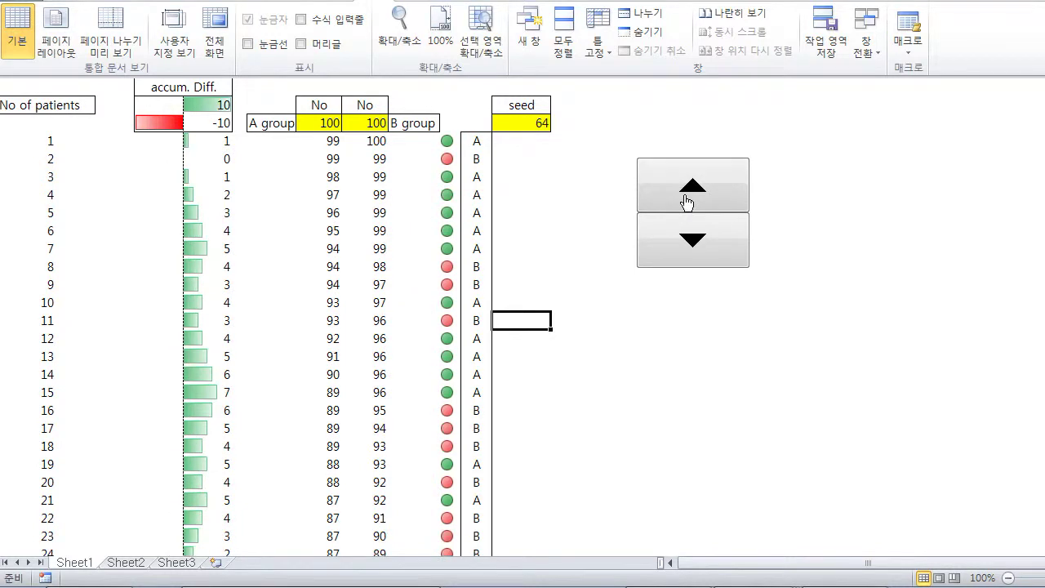
left_click(686, 202)
left_click(687, 201)
left_click(687, 201)
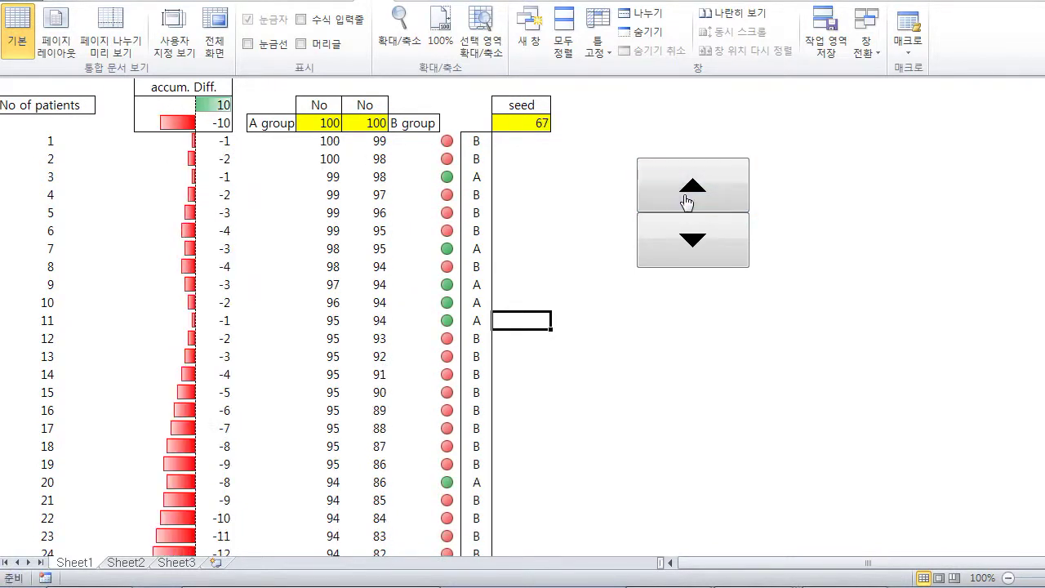
- Examine the accumulated difference between groups over roughly the first 100 patients and return to the start of the list
left_click(639, 416)
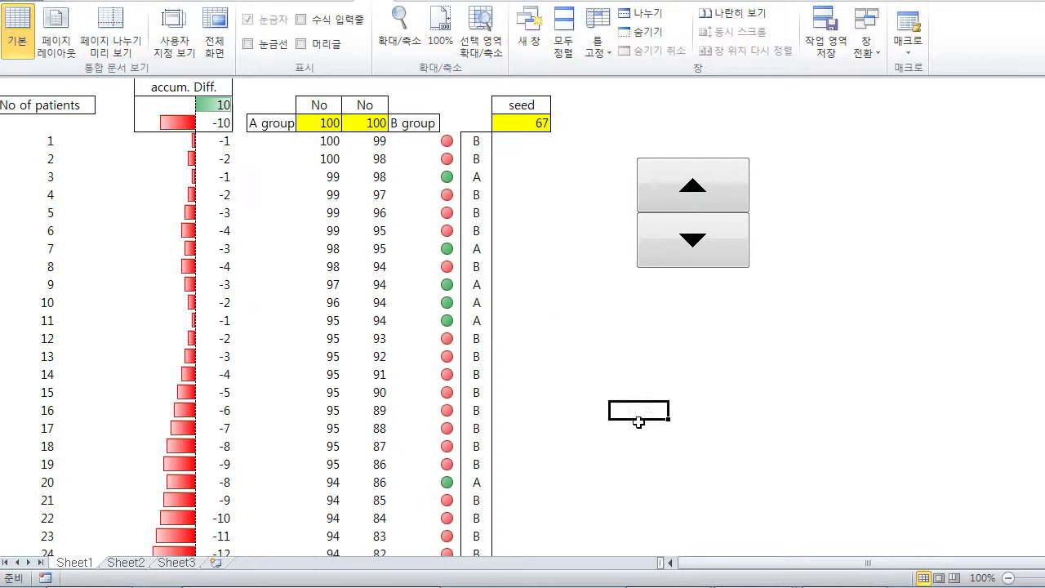
scroll(639, 419, "down", 9)
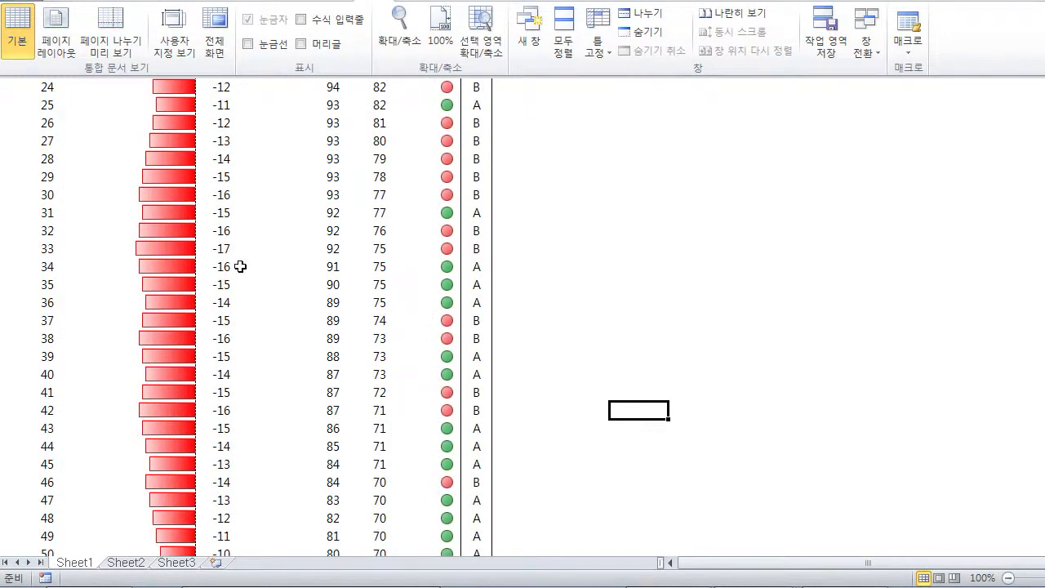
left_click(627, 383)
key("Page_Down")
key("Page_Down")
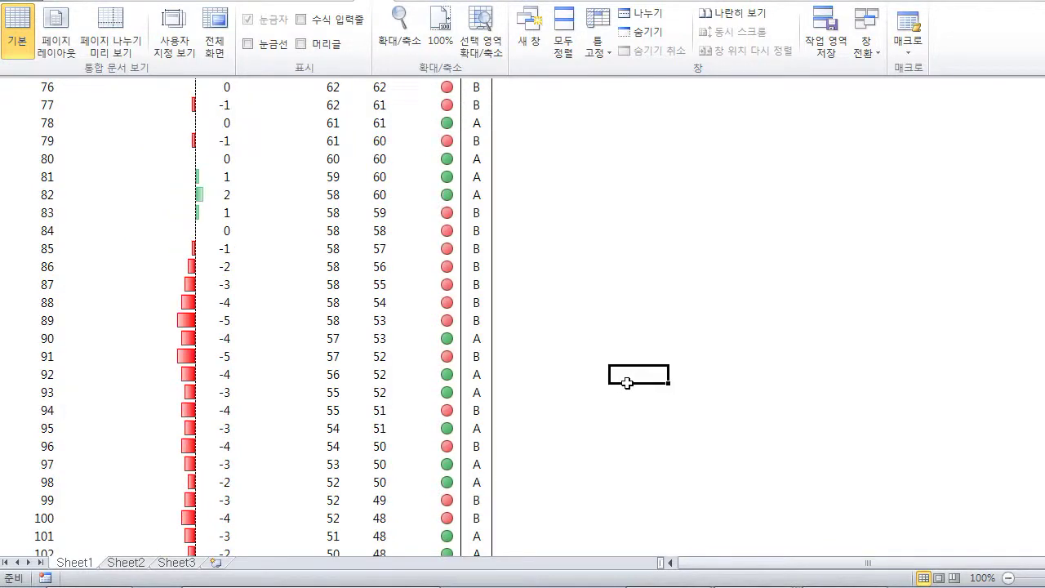
key("Page_Up")
key("Page_Up")
key("Page_Up")
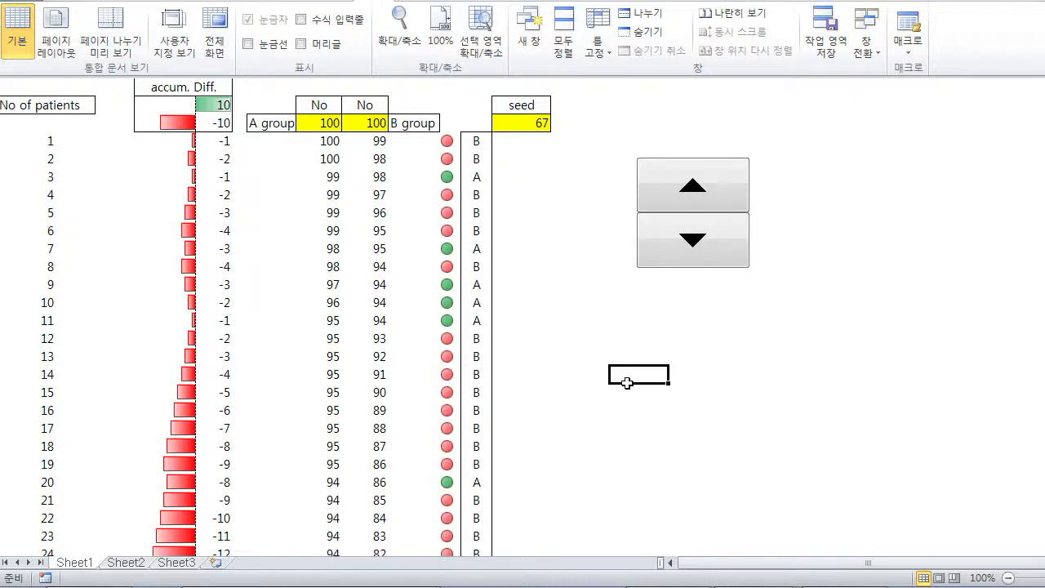
- Set the accumulated difference limits to 5 and -5
left_click(228, 111)
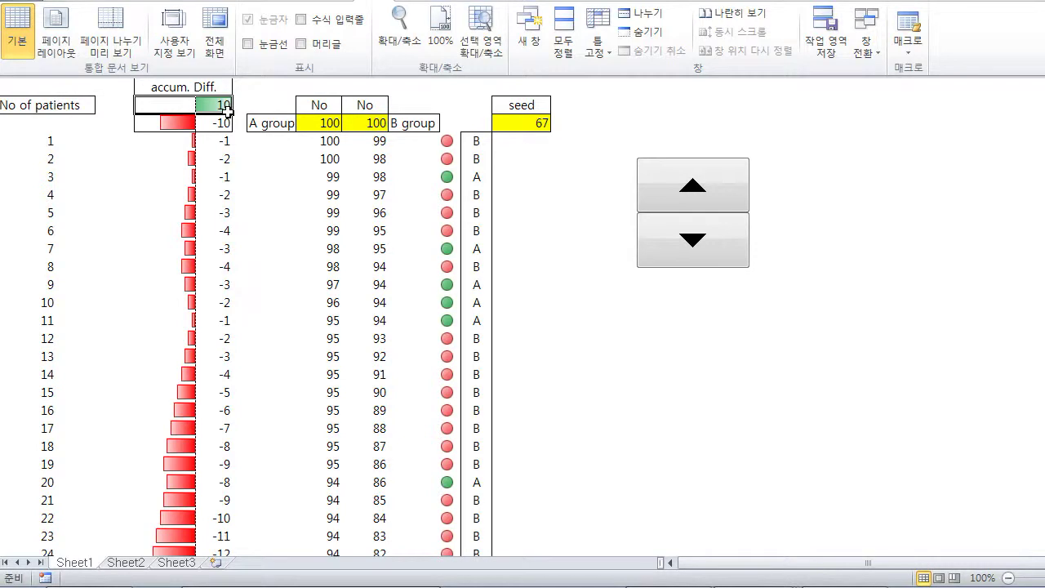
type("5")
left_click(225, 129)
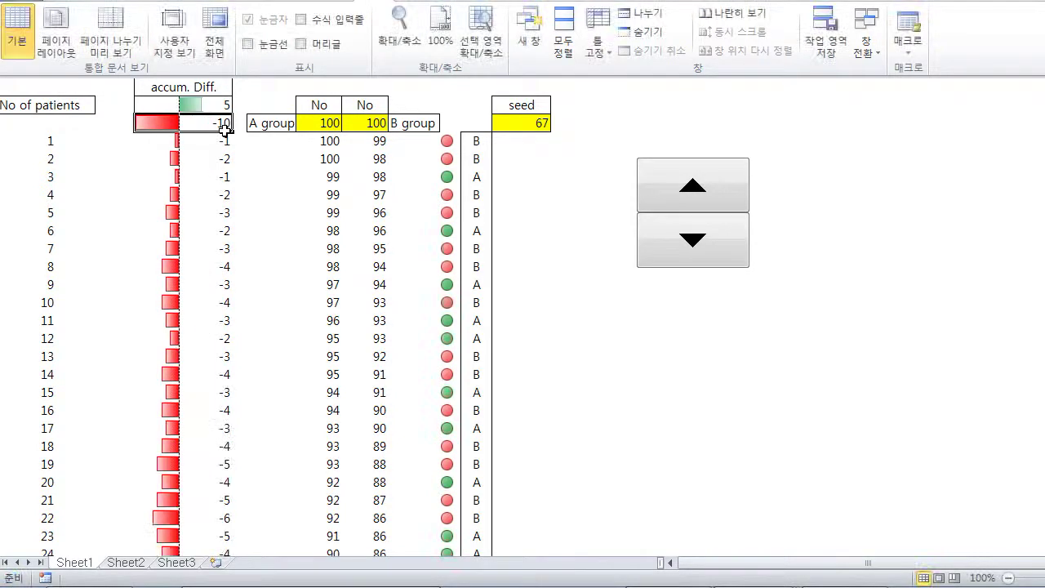
type("-5")
key("Return")
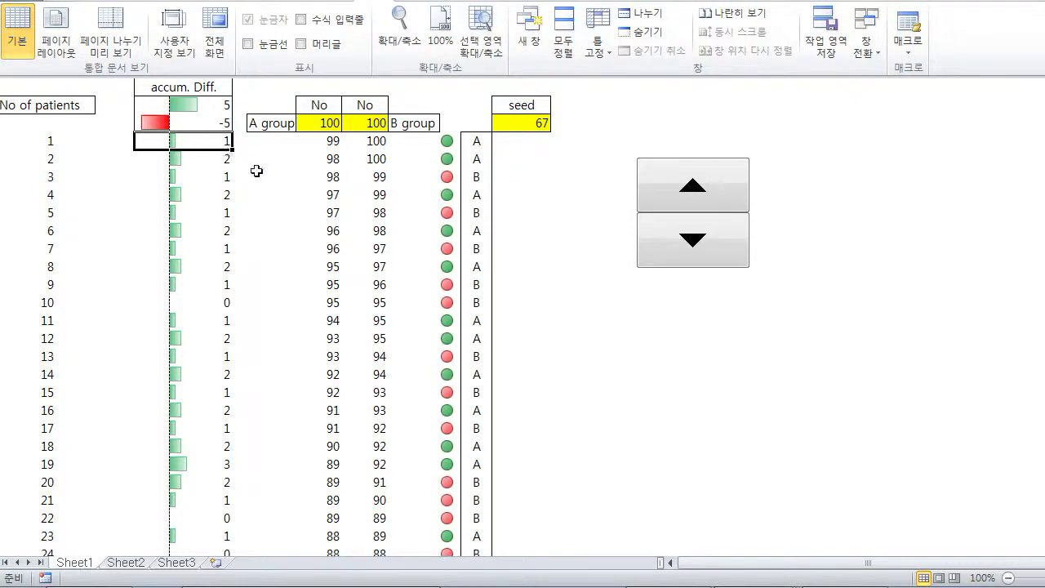
- Step the seed up one at a time to 77 to regenerate the allocation under the ±5 difference limits
left_click(690, 205)
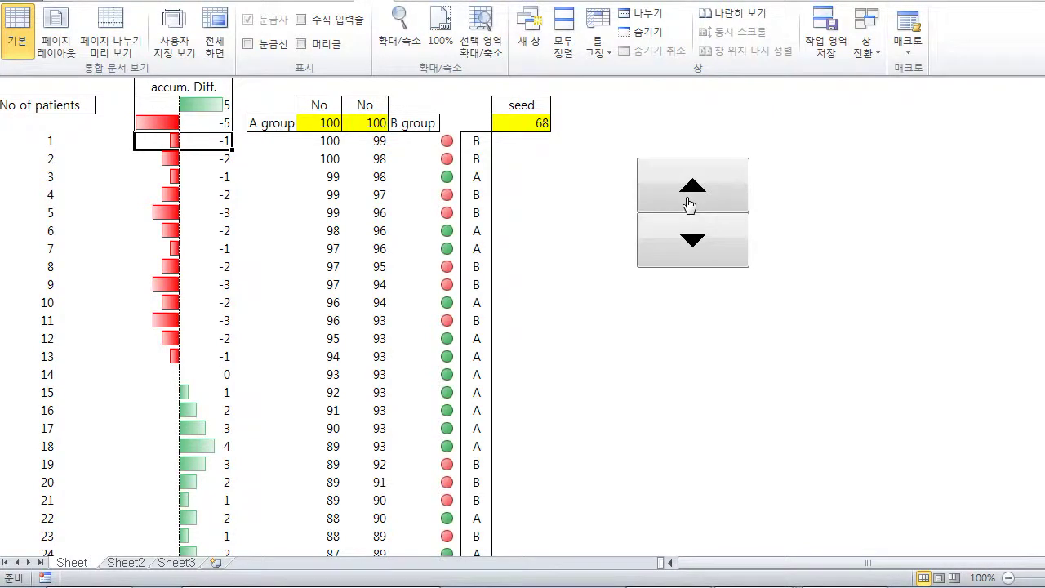
left_click(690, 205)
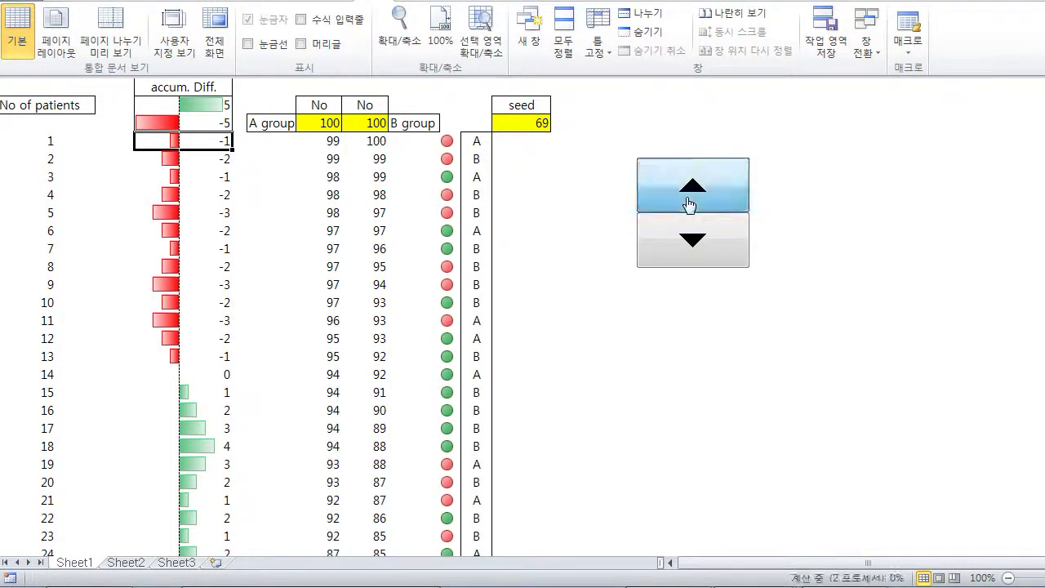
left_click(691, 205)
left_click(690, 205)
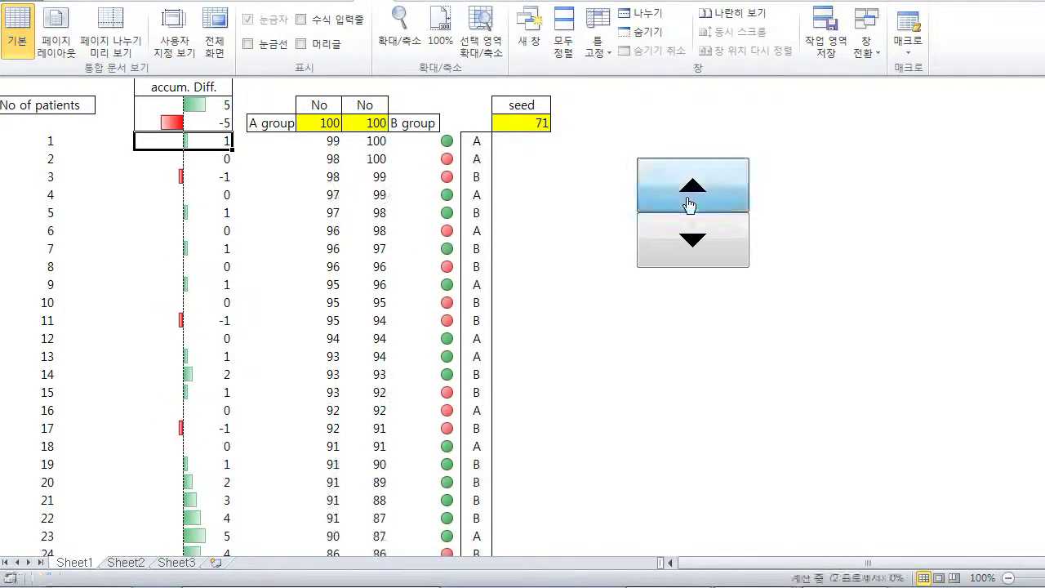
left_click(690, 205)
left_click(690, 205)
left_click(691, 205)
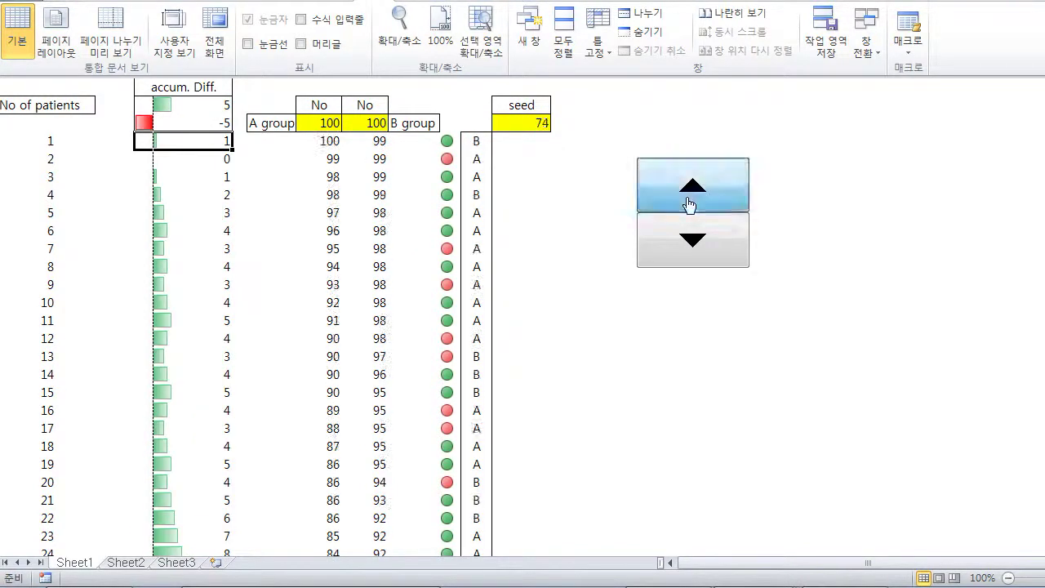
left_click(690, 205)
left_click(690, 205)
left_click(690, 205)
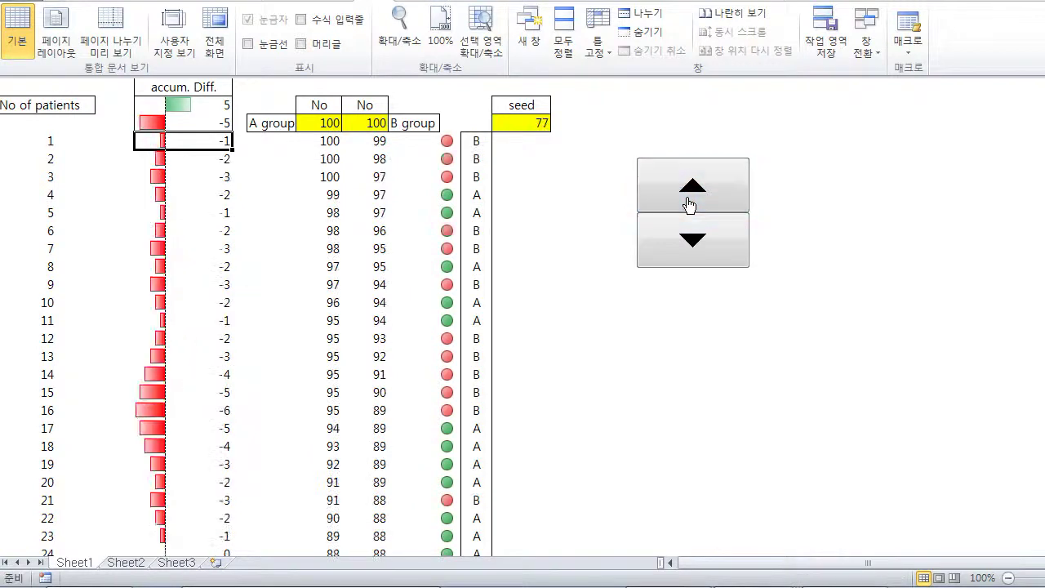